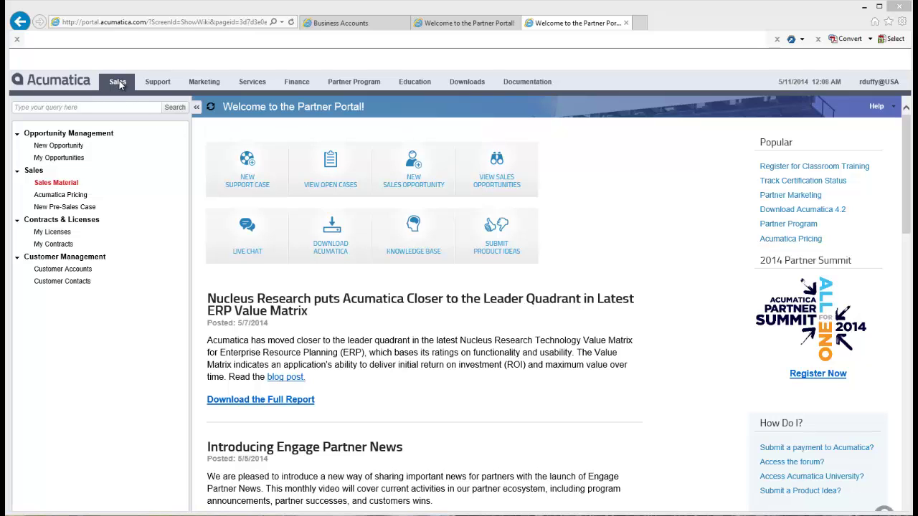
Save the Generic Demo Package from the Demo Materials in the Sales Material page and open its download folder.
click(68, 188)
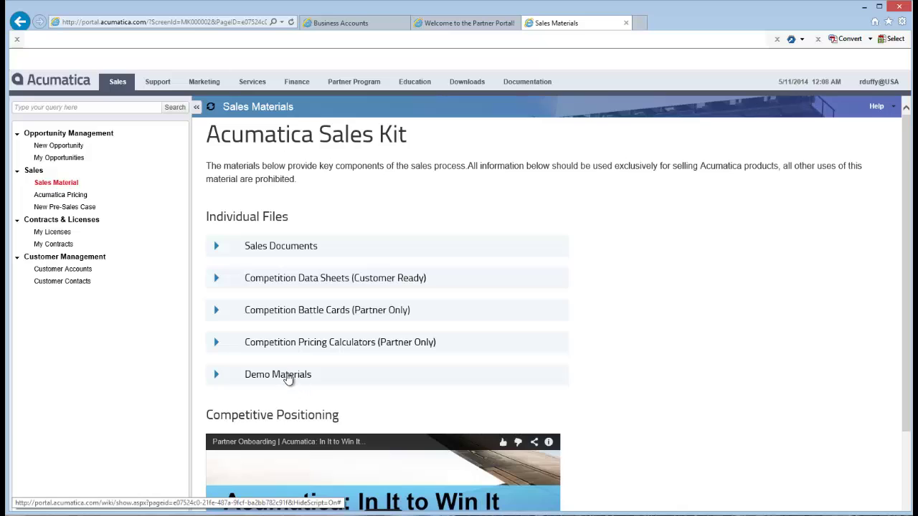
click(288, 379)
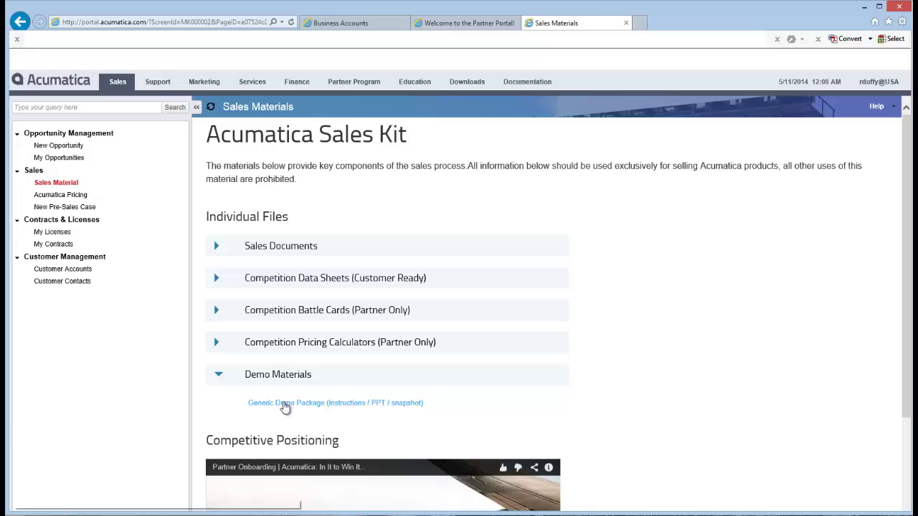
click(285, 404)
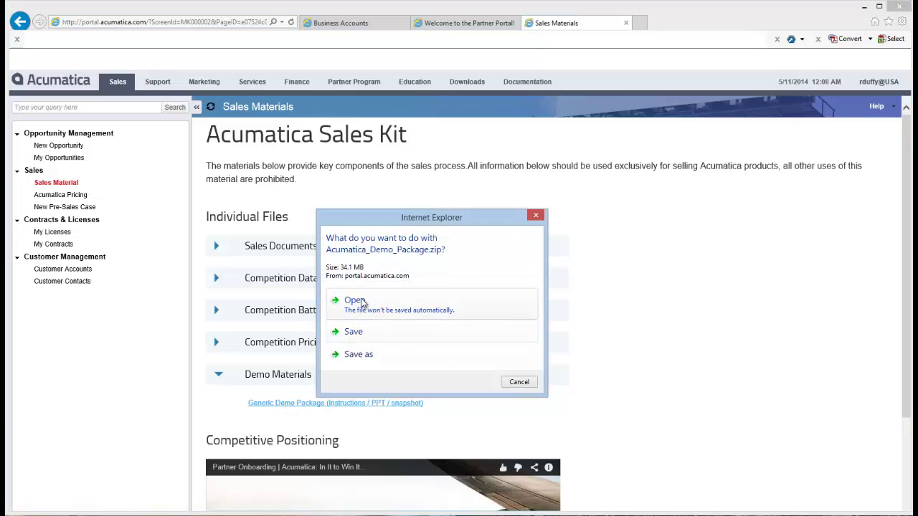
click(349, 332)
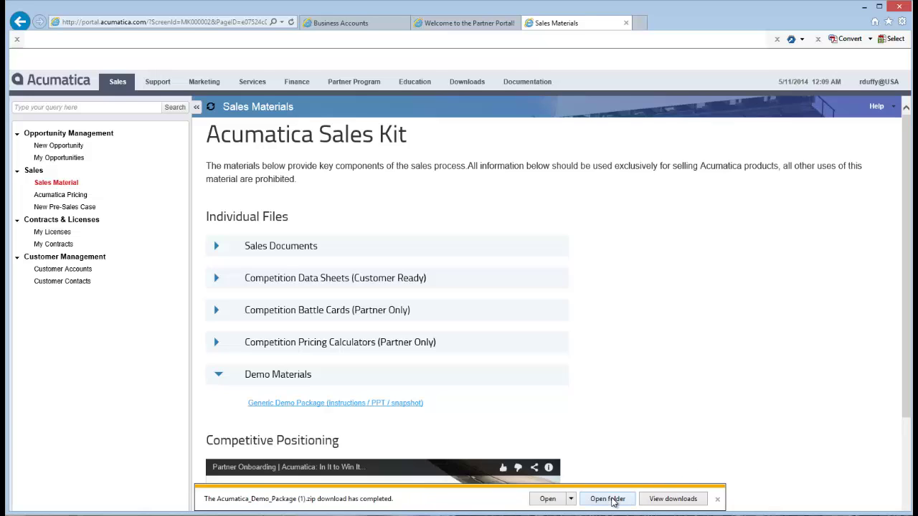
click(614, 499)
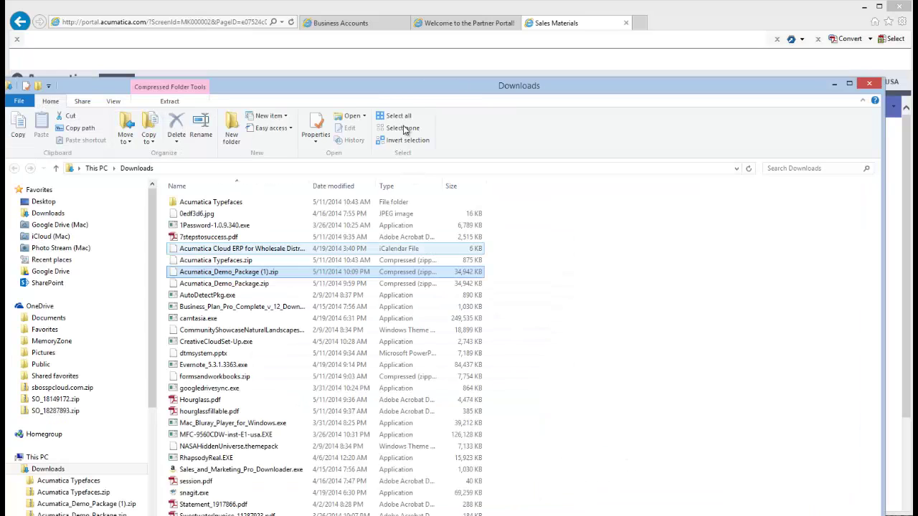
Extract Acumatica_Demo_Package.zip into the Acumatica_Demo_Package folder in Downloads, showing the extracted files when complete.
drag(423, 86, 446, 24)
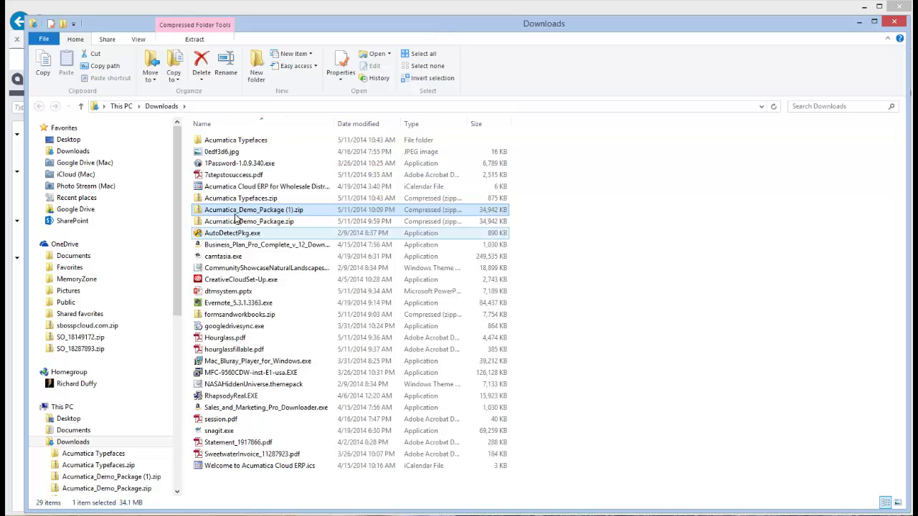
click(281, 222)
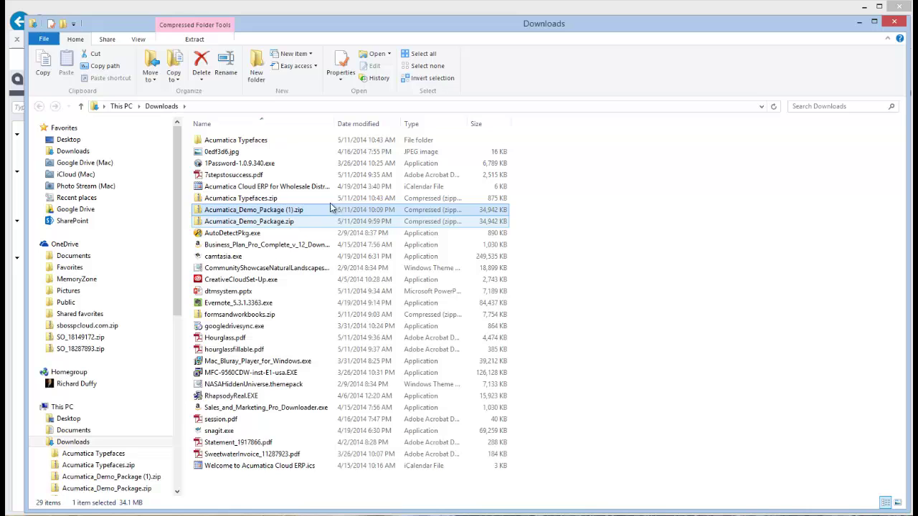
click(331, 209)
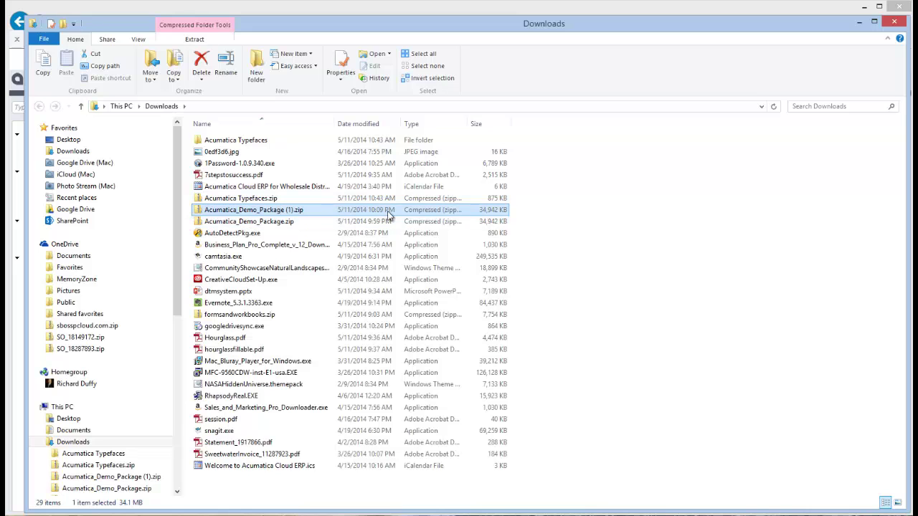
click(249, 225)
click(246, 222)
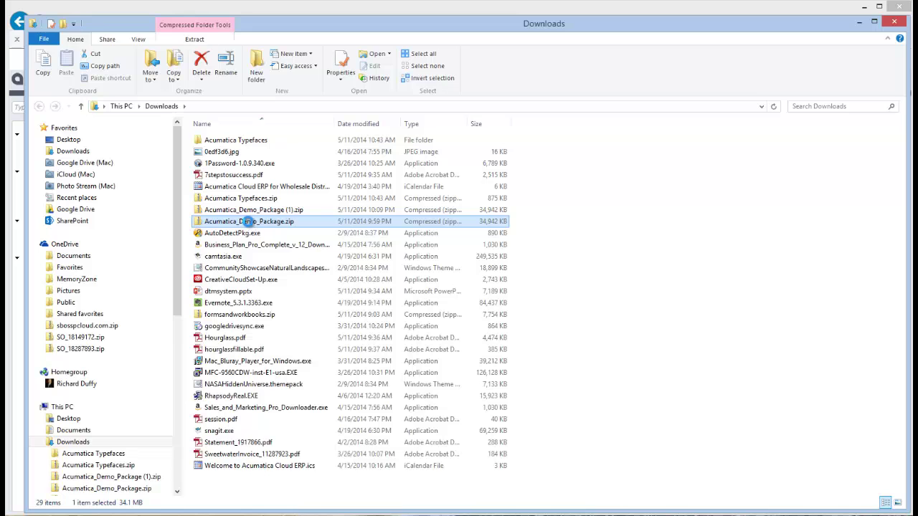
right_click(247, 222)
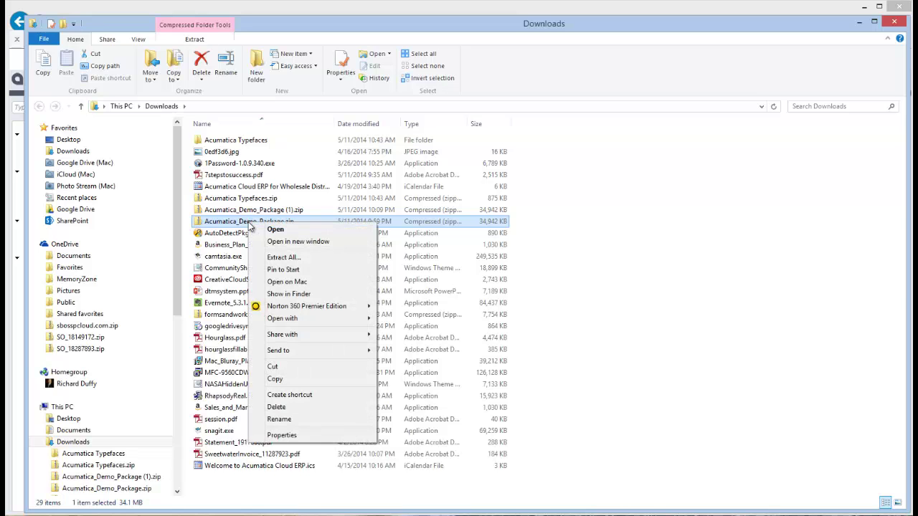
click(279, 258)
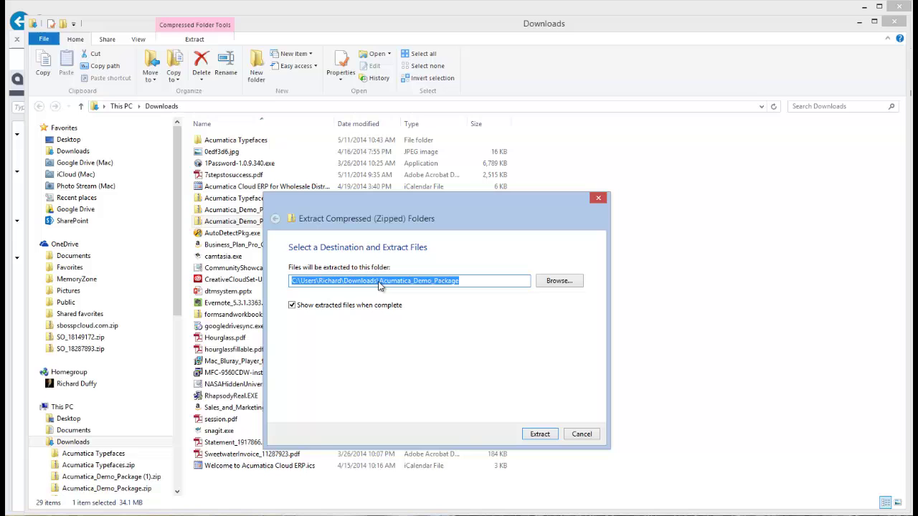
click(547, 436)
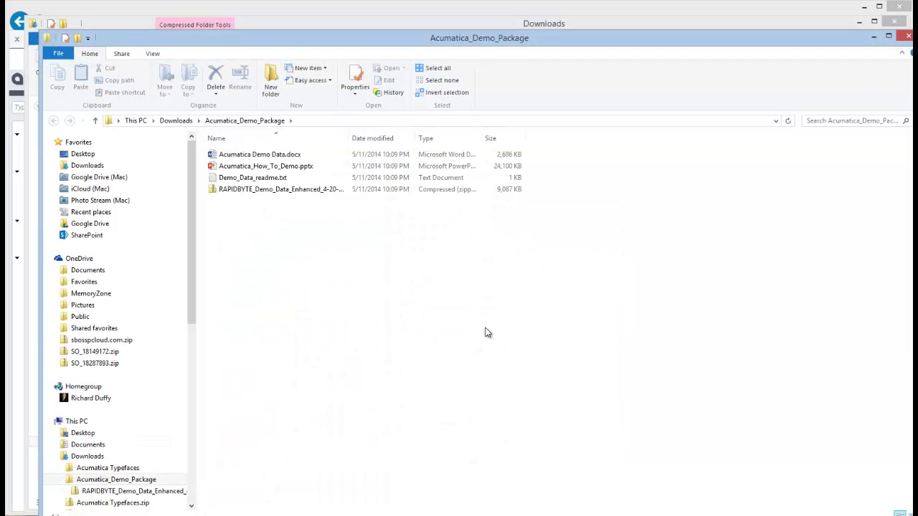
Review the Snapshot Installation section of Acumatica Demo Data.docx from the extracted package and close the document.
drag(300, 43, 282, 20)
click(249, 134)
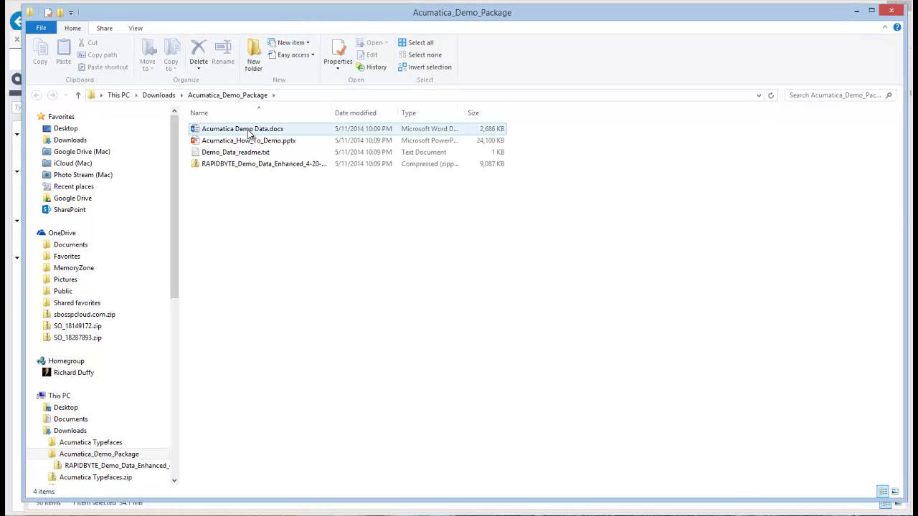
click(250, 142)
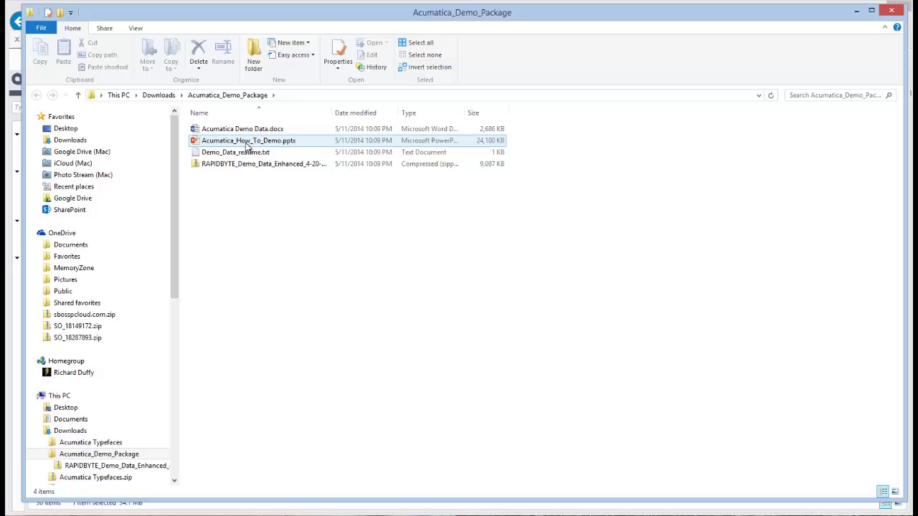
click(233, 152)
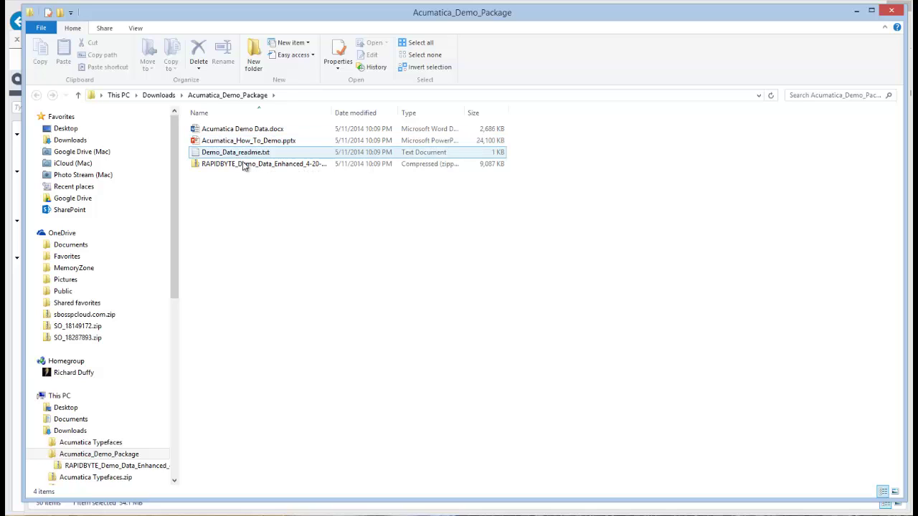
click(272, 166)
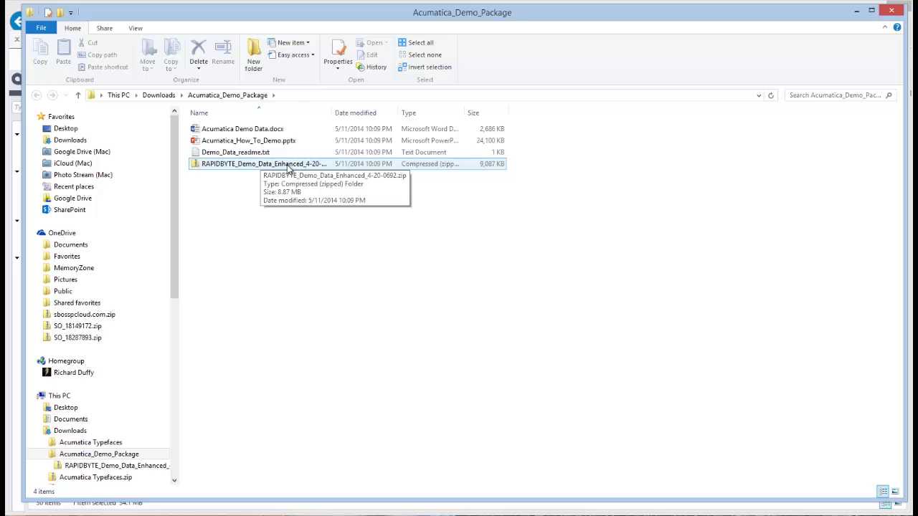
click(250, 131)
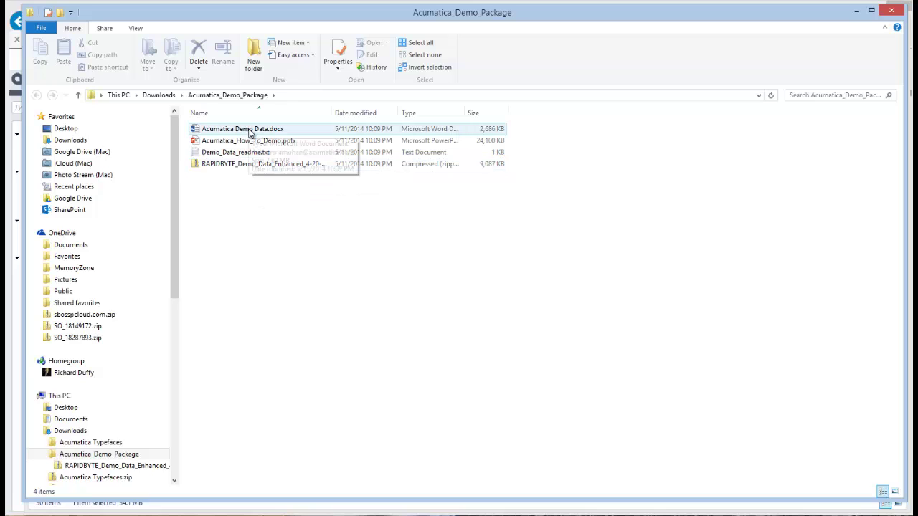
click(250, 132)
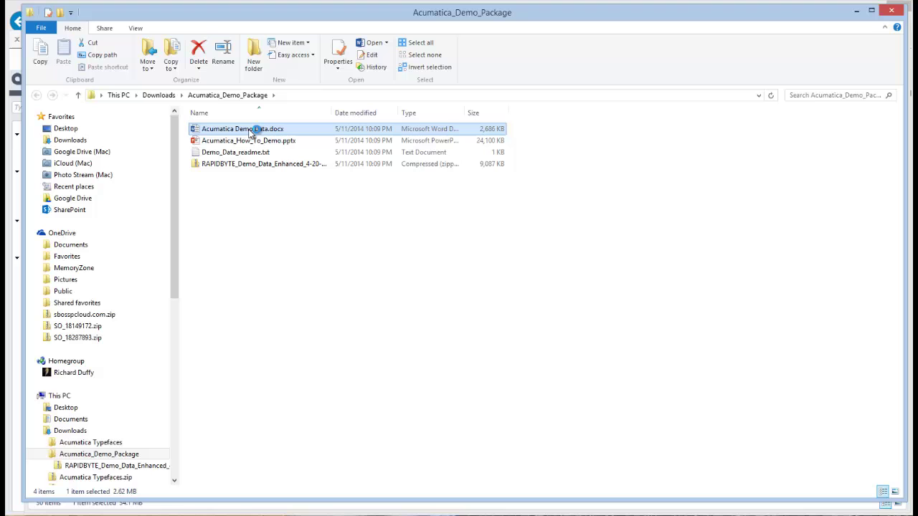
double_click(251, 133)
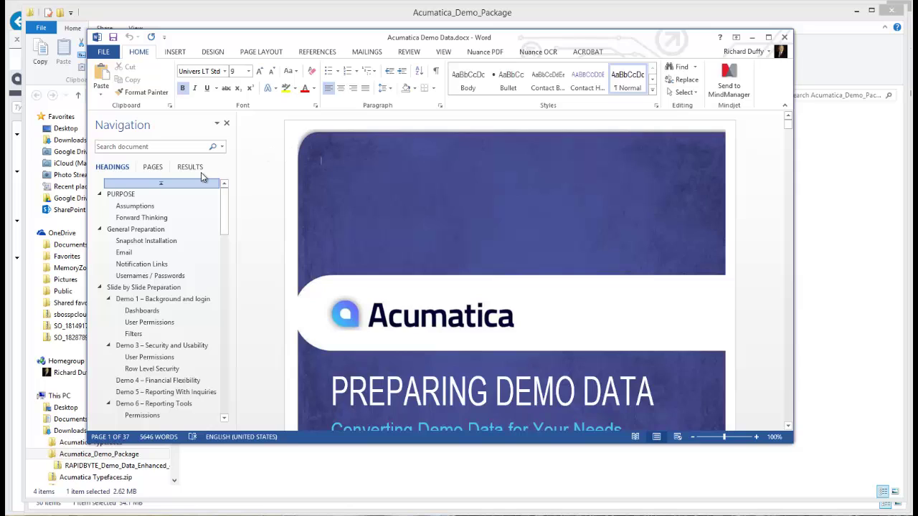
click(144, 241)
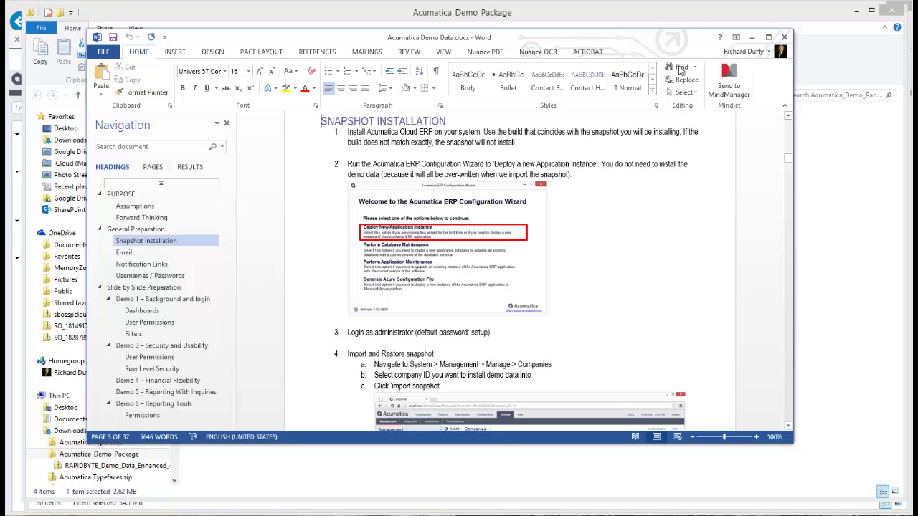
click(784, 37)
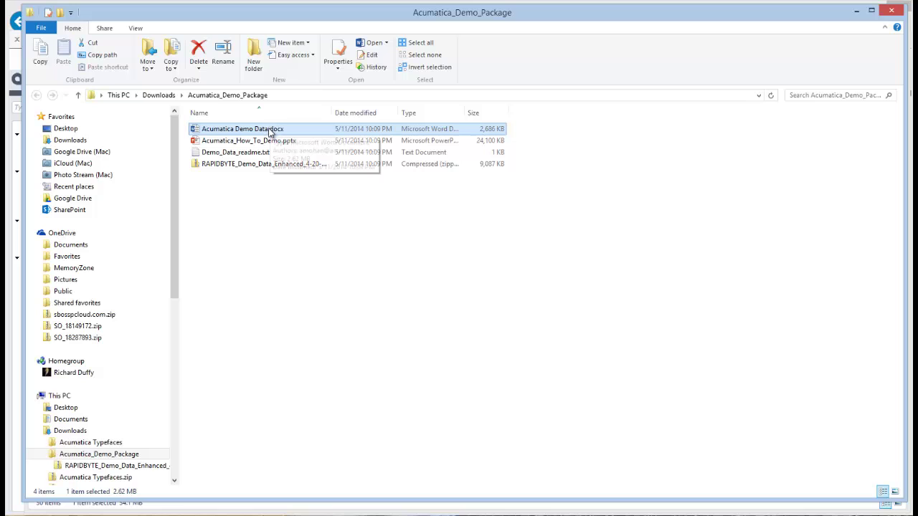
Read Demo_Data_readme.txt from the extracted package, and close it along with both folder windows.
click(249, 152)
double_click(249, 153)
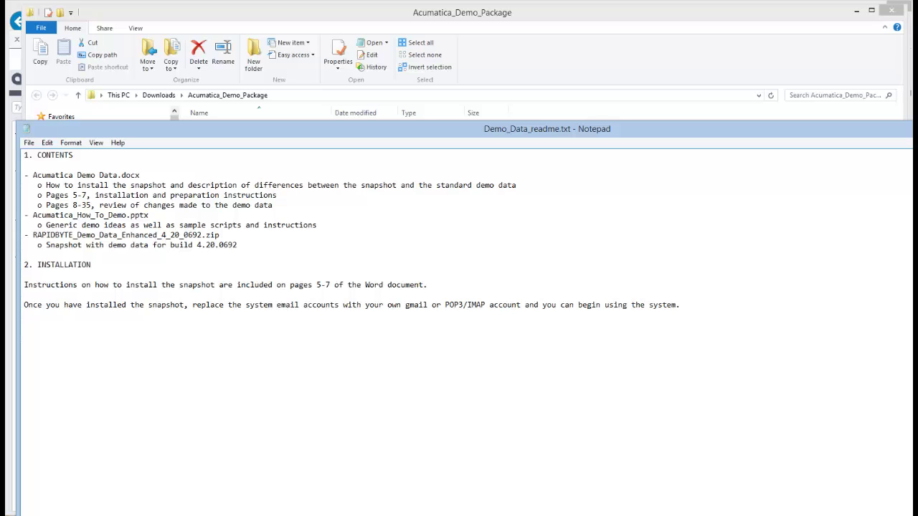
key(alt+F4)
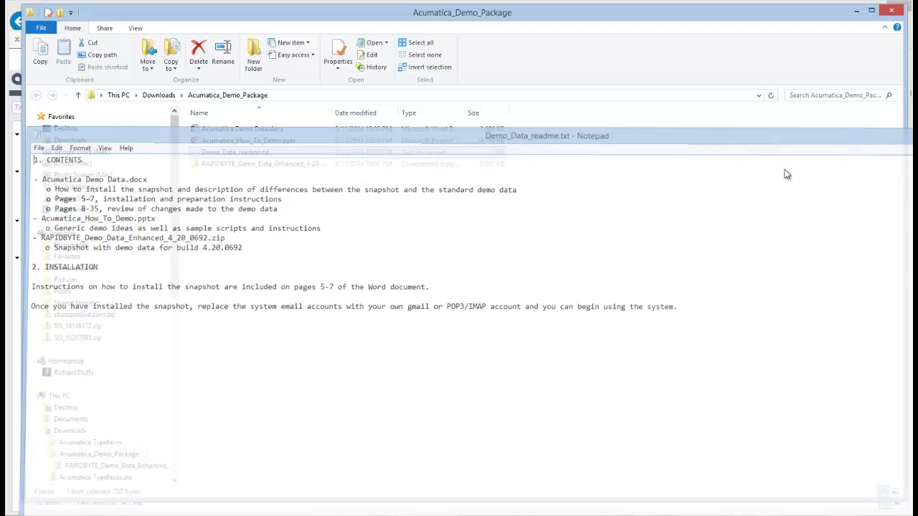
click(894, 13)
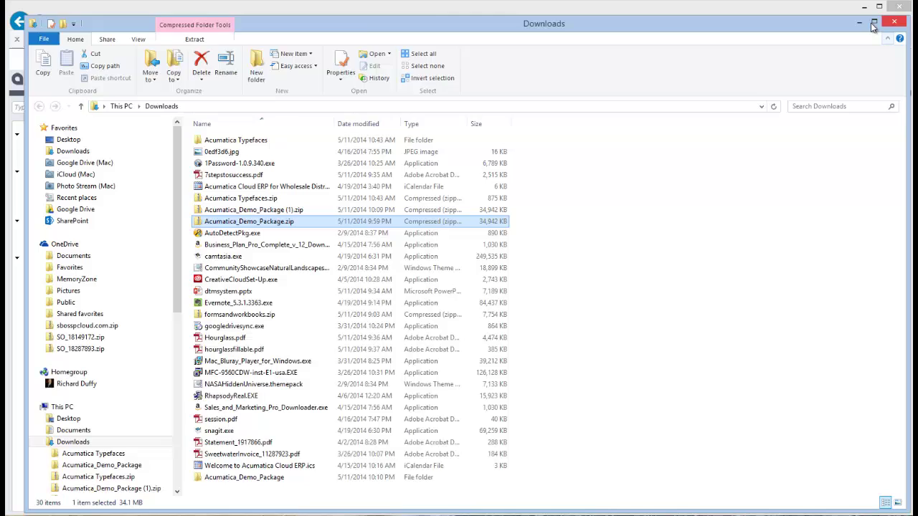
click(894, 23)
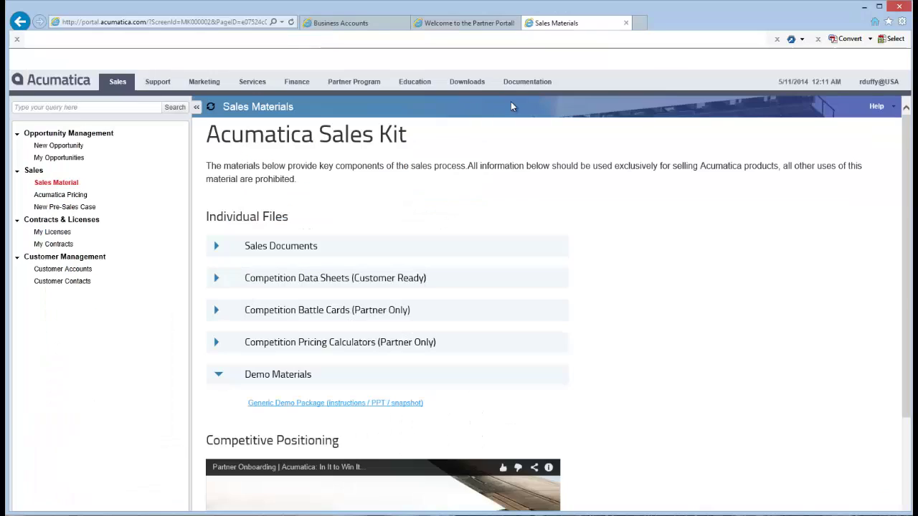
Switch to the Acumatica ERP site and open the system management form for Companies.
click(358, 24)
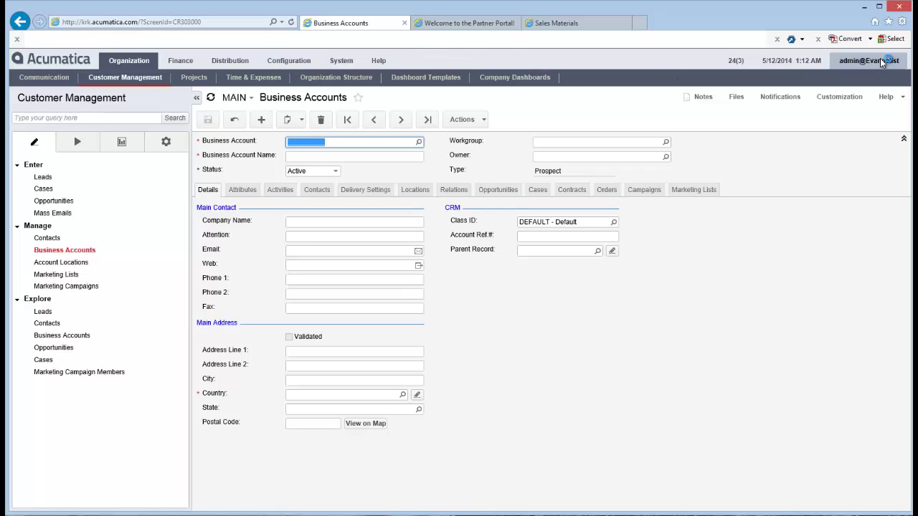
click(346, 63)
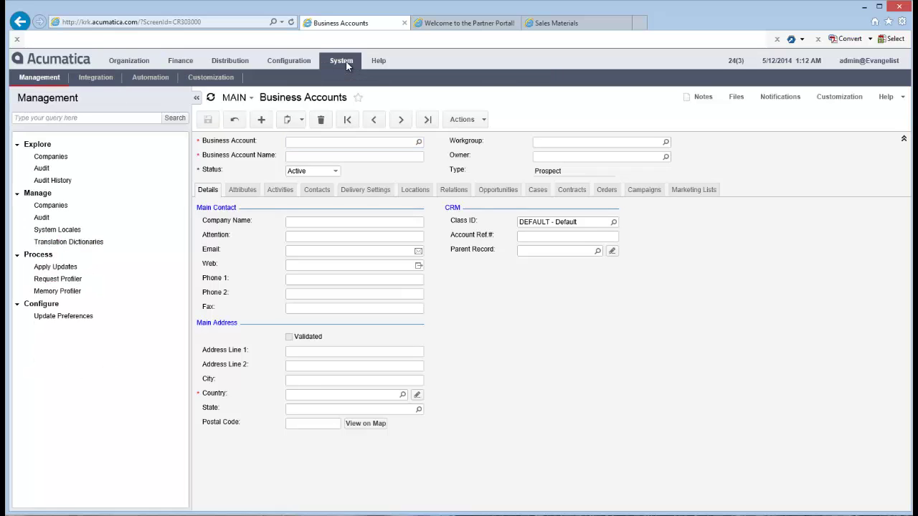
click(51, 207)
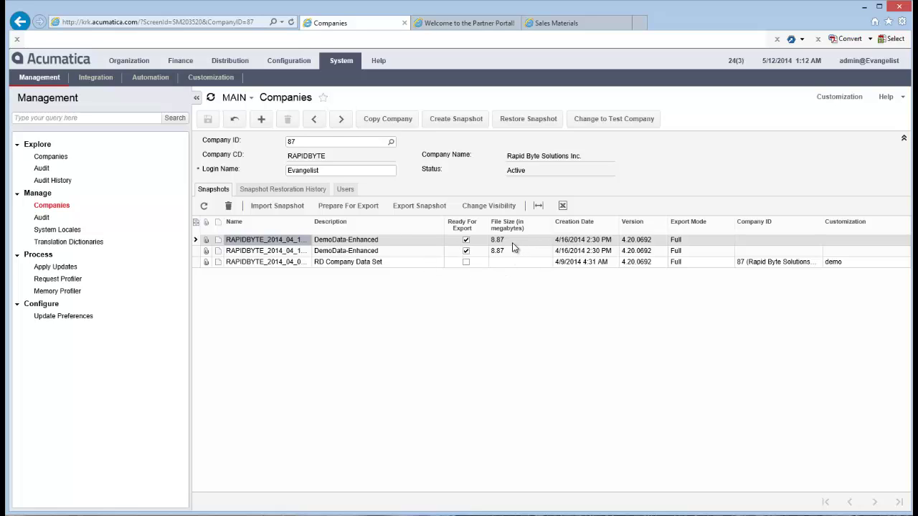
Try to remove the existing snapshots from the RAPIDBYTE company's snapshot list.
click(228, 206)
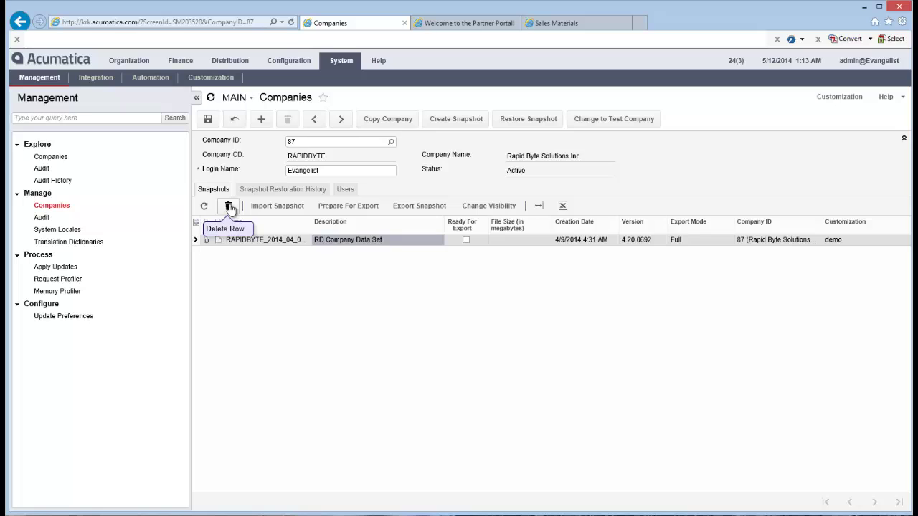
click(229, 206)
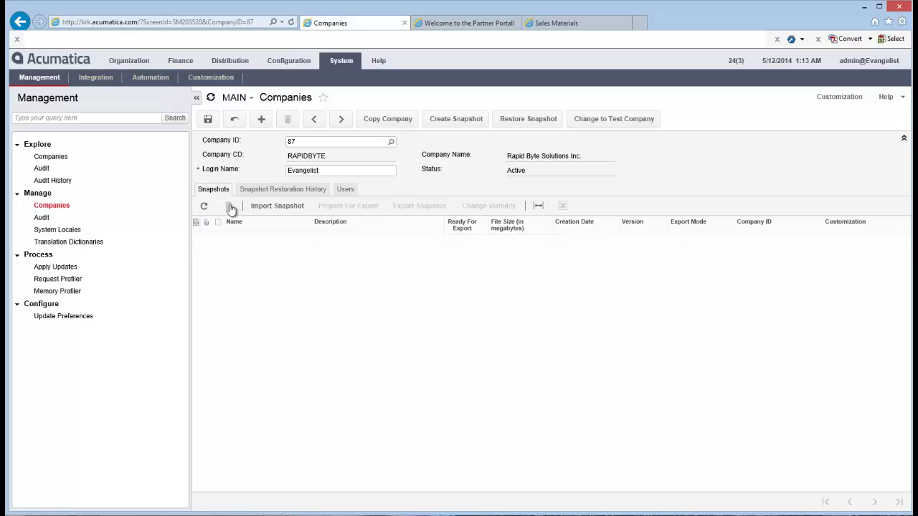
click(264, 208)
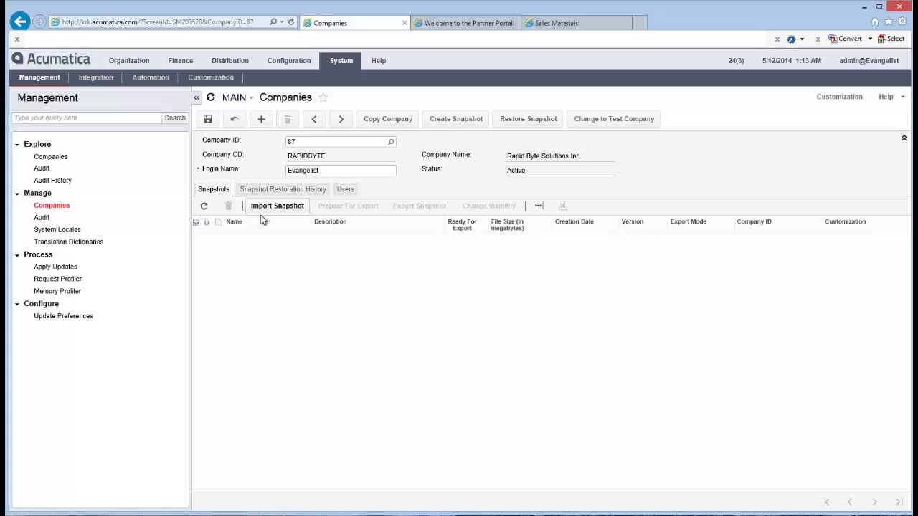
Create a snapshot of the RAPIDBYTE company described as "Prior to DemoDB Restore" with export mode Full.
click(454, 122)
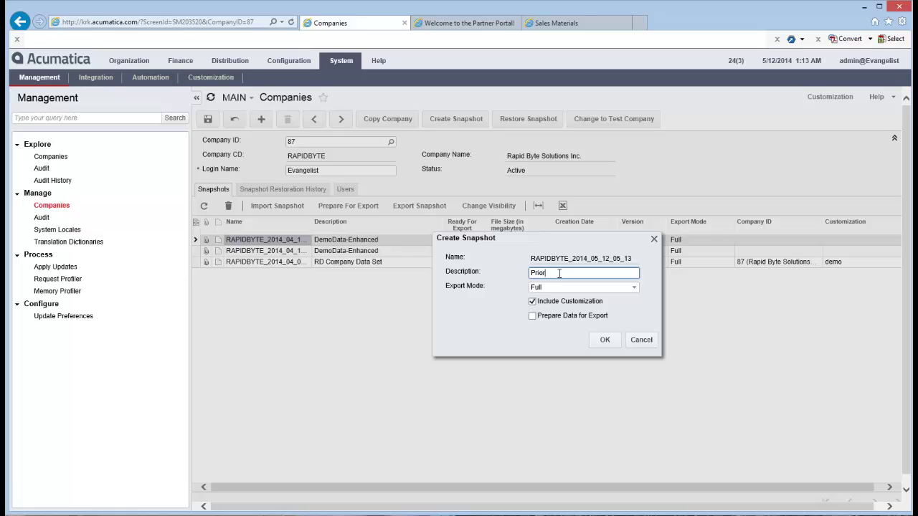
text(DemoDB Restore)
click(612, 292)
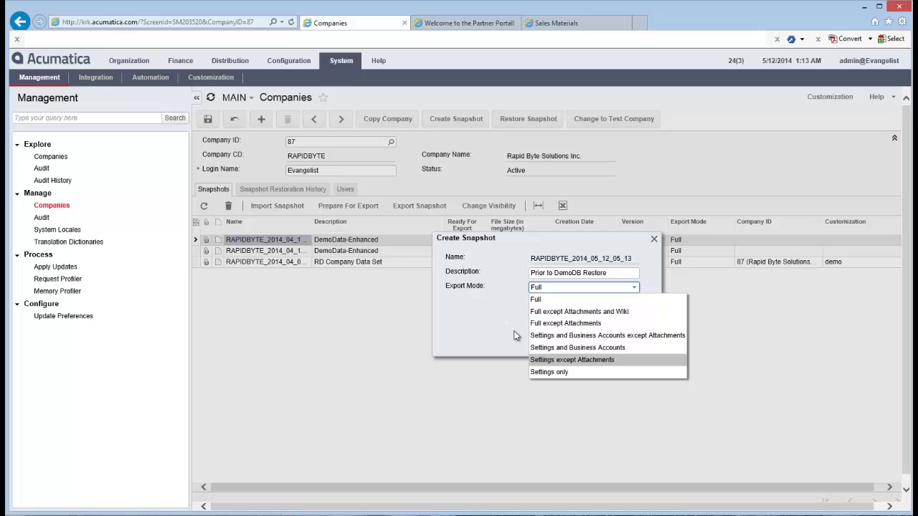
click(573, 298)
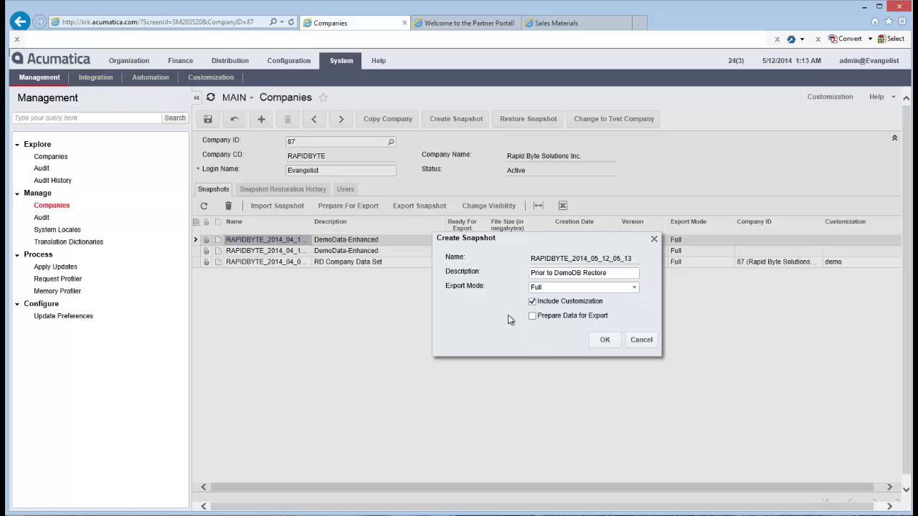
click(605, 340)
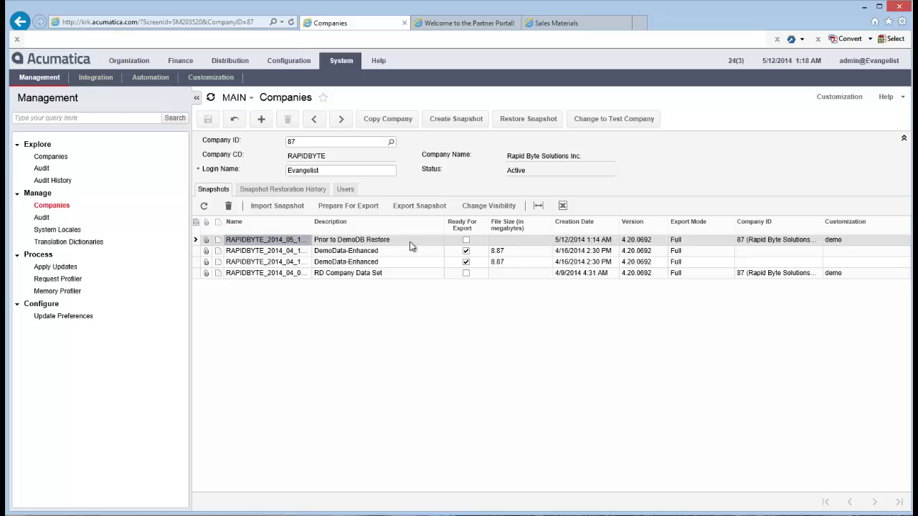
Import the snapshot package RAPIDBYTE_Demo_Data_Enhanced_4-20-0692.zip from the Acumatica_Demo_Package folder in Downloads into the RAPIDBYTE company.
click(566, 224)
click(279, 207)
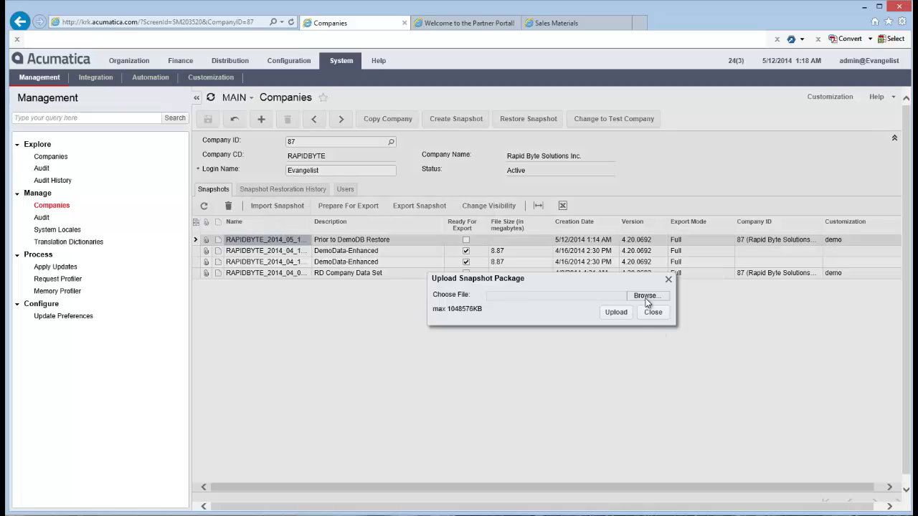
click(646, 295)
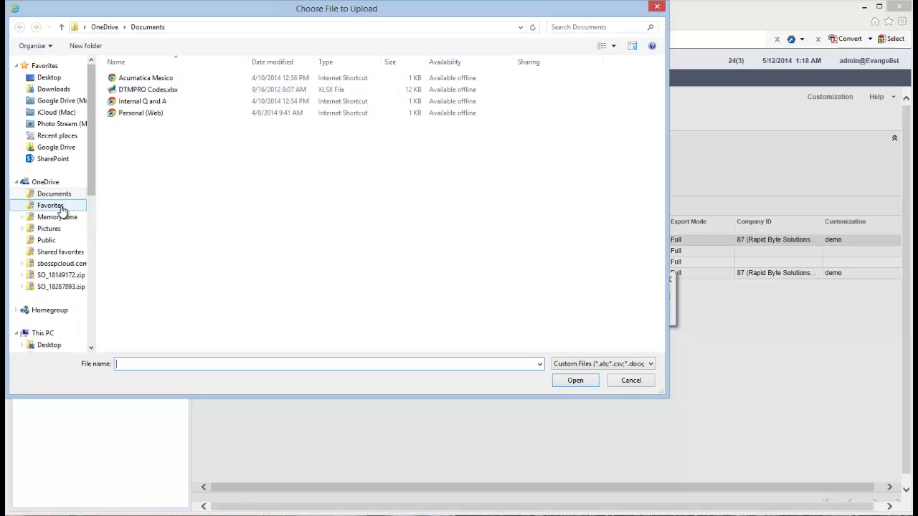
click(62, 93)
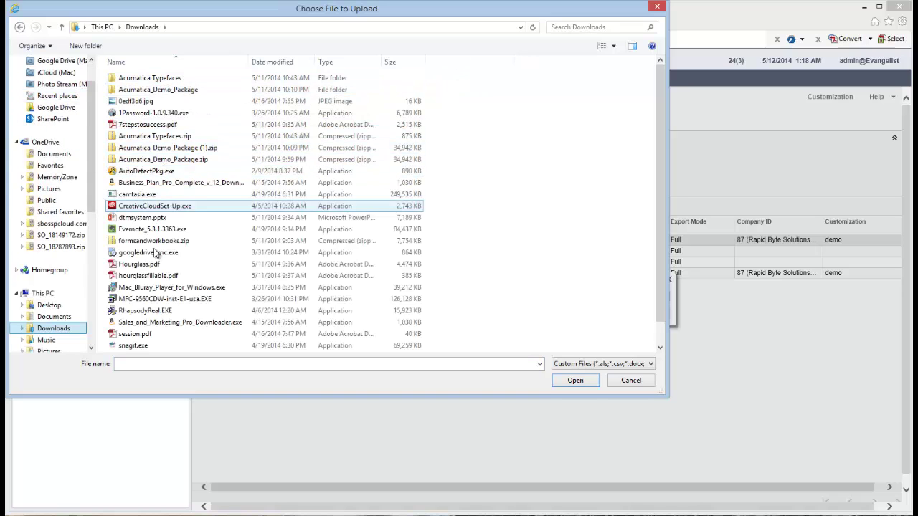
double_click(159, 91)
click(178, 115)
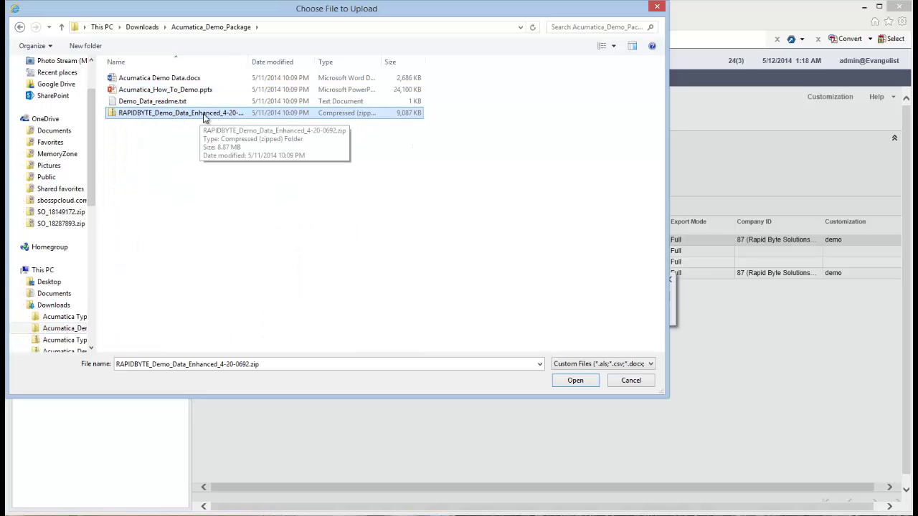
click(578, 381)
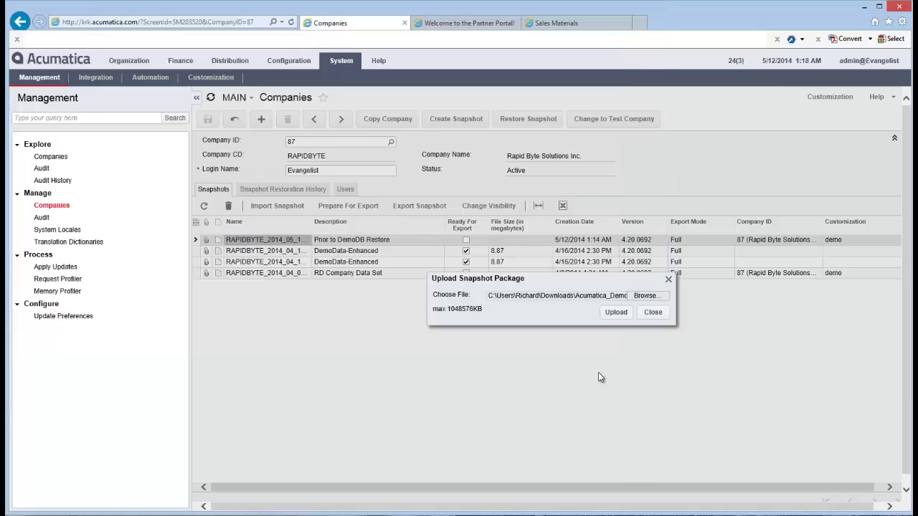
click(616, 313)
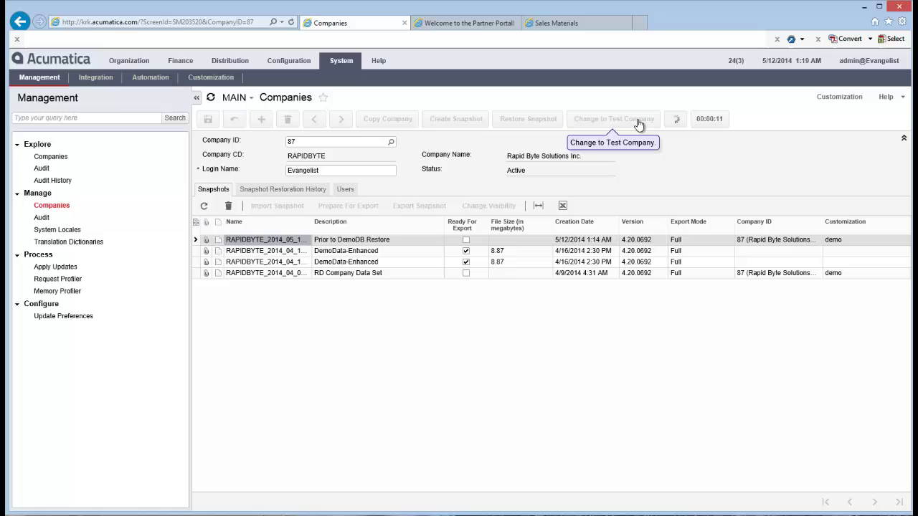
Monitor the snapshot import in the Running Processes list, refreshing it, and open the screen belonging to the process.
click(213, 82)
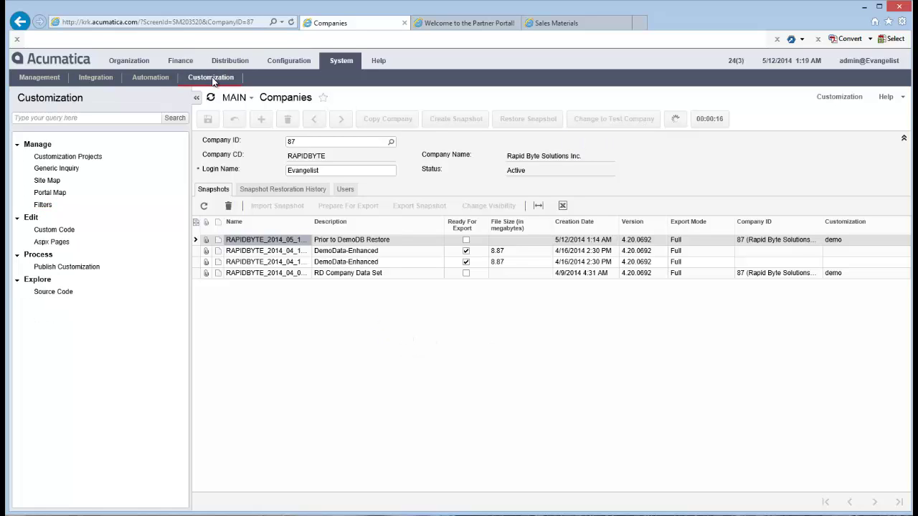
click(155, 80)
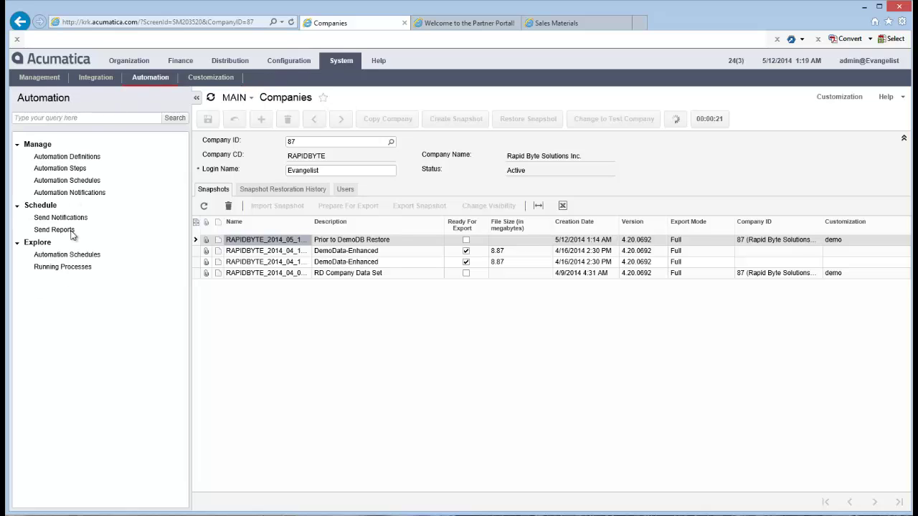
click(69, 266)
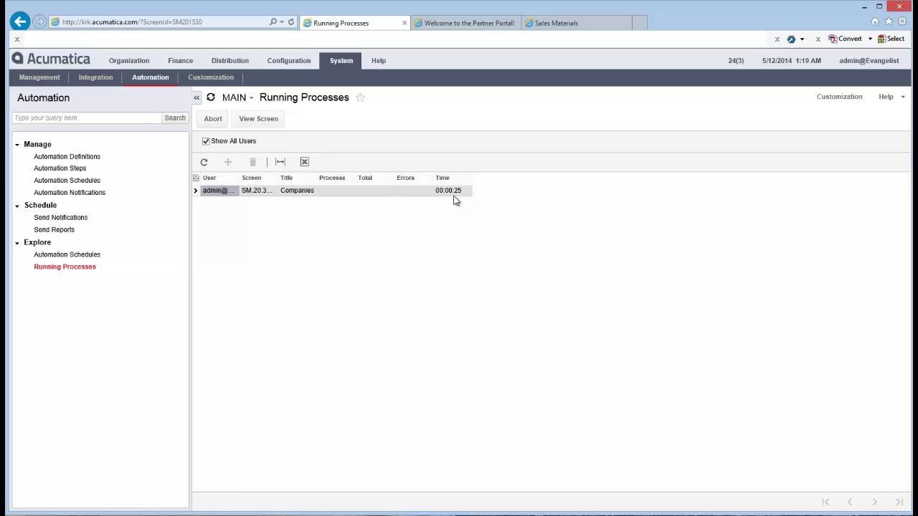
click(204, 163)
click(205, 163)
click(260, 121)
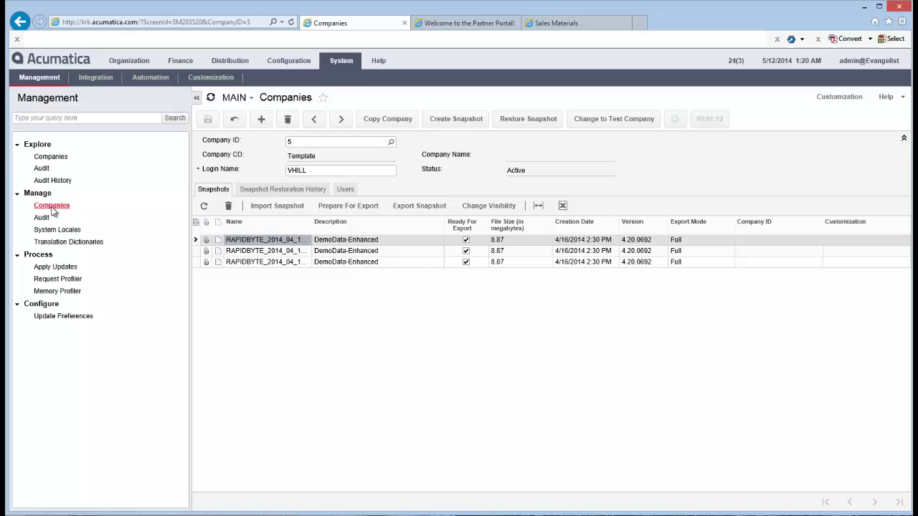
Check the import's completion status and recheck the Running Processes list for anything still active.
mouse_move(677, 122)
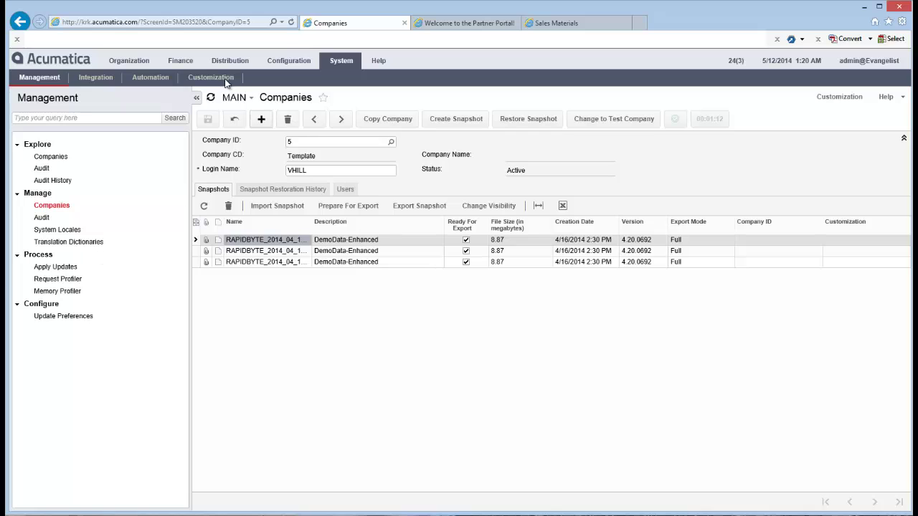
click(148, 79)
click(64, 267)
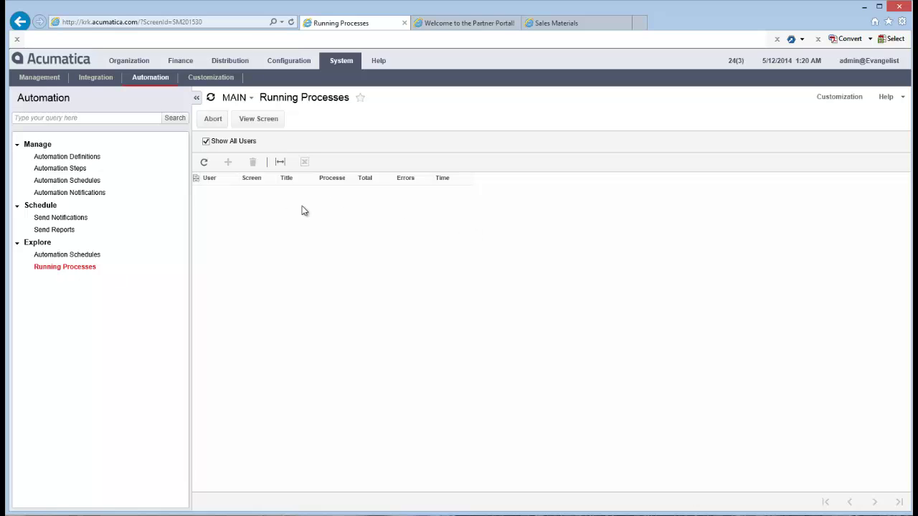
Reopen the Companies form for RAPIDBYTE, widen the snapshot Name column, and review the details of the listed snapshots.
click(215, 79)
click(23, 78)
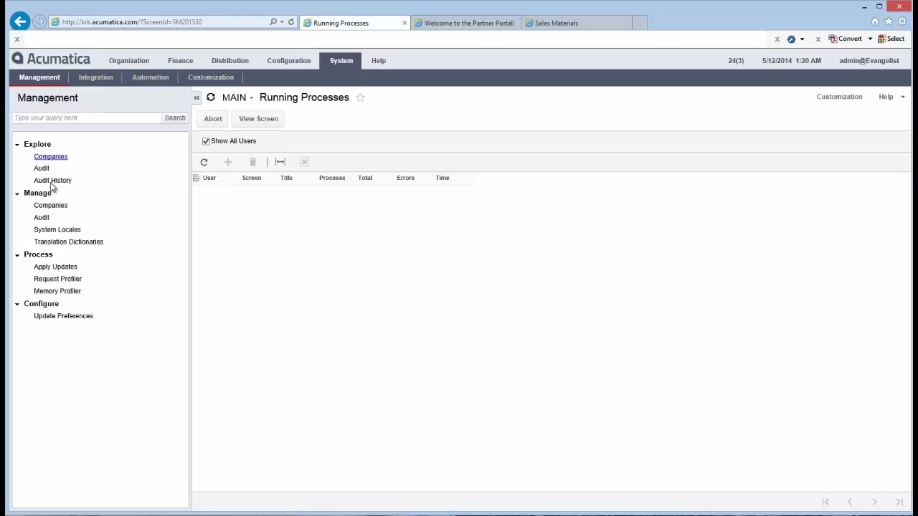
click(51, 206)
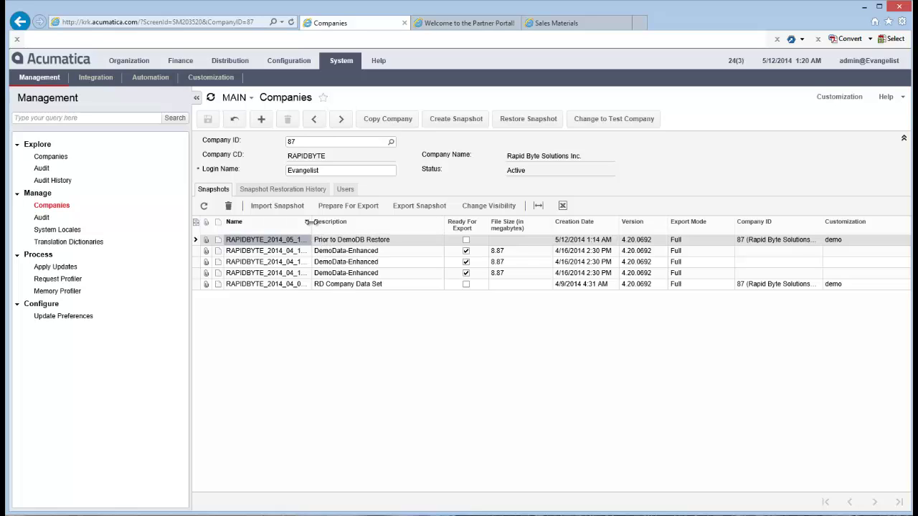
drag(310, 222, 360, 221)
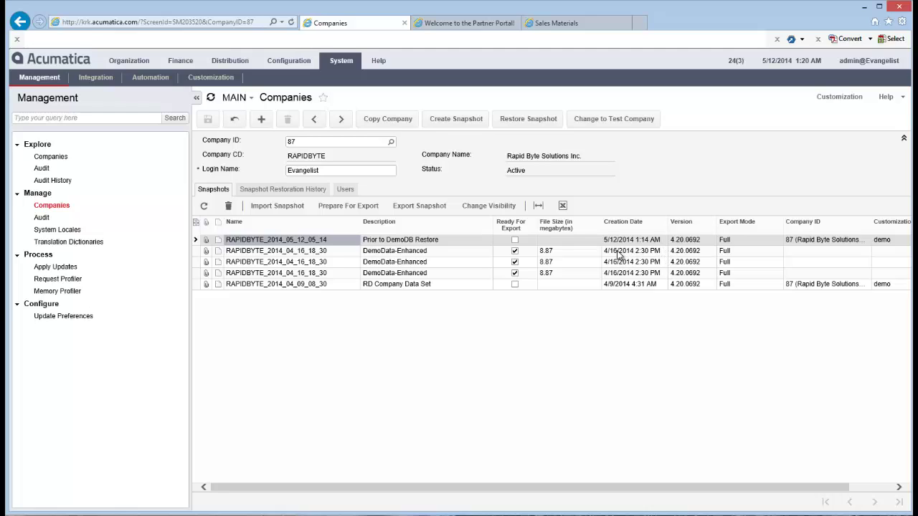
click(875, 492)
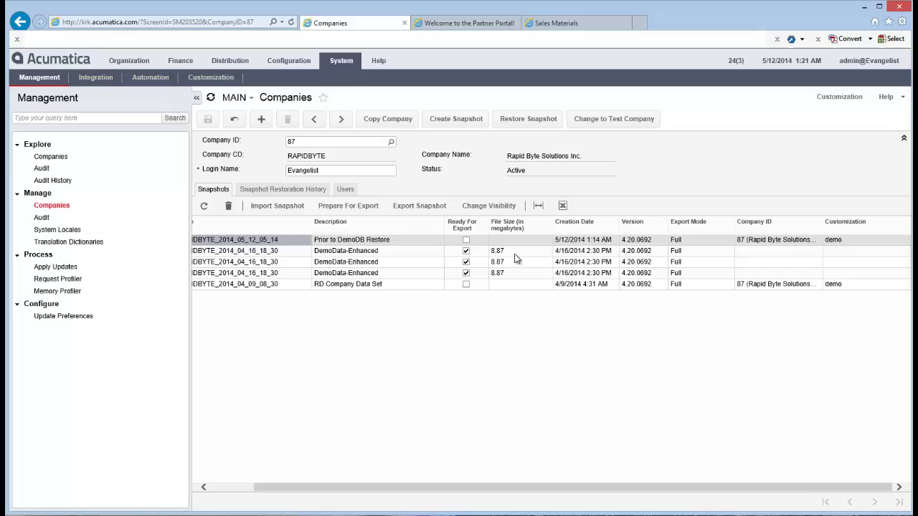
click(228, 489)
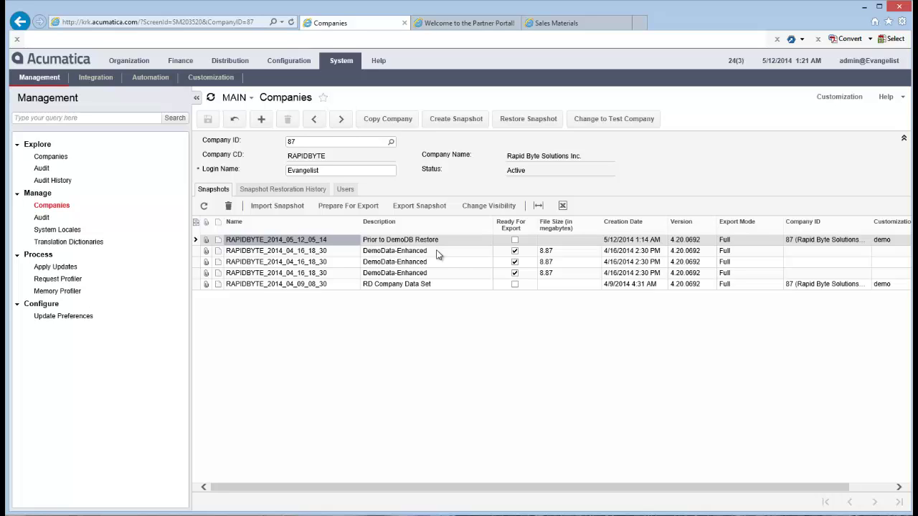
Restore the first DemoData-Enhanced snapshot, RAPIDBYTE_2014_04_16_18_30, to the RAPIDBYTE company without including customization.
click(428, 253)
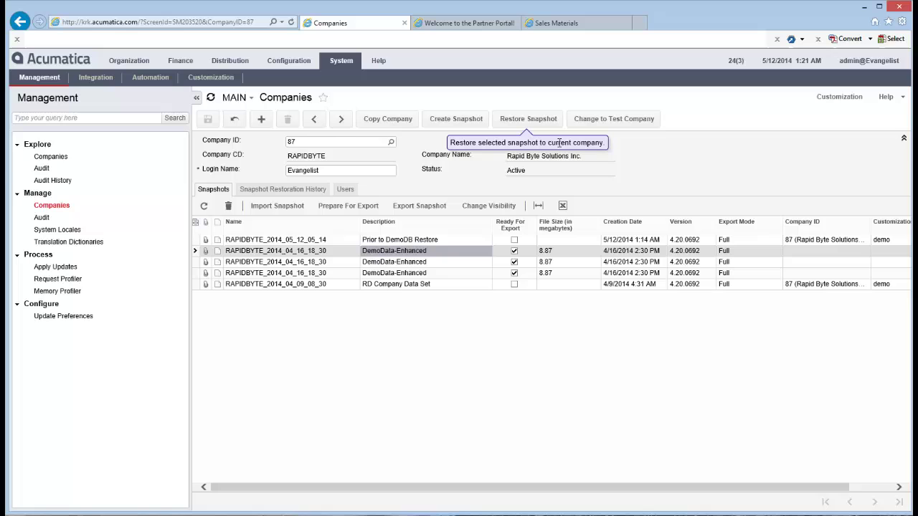
click(536, 119)
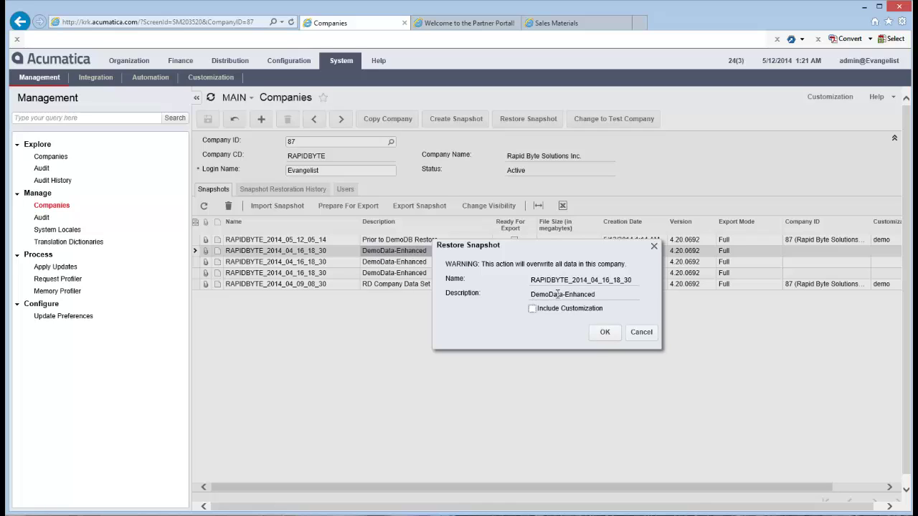
click(605, 333)
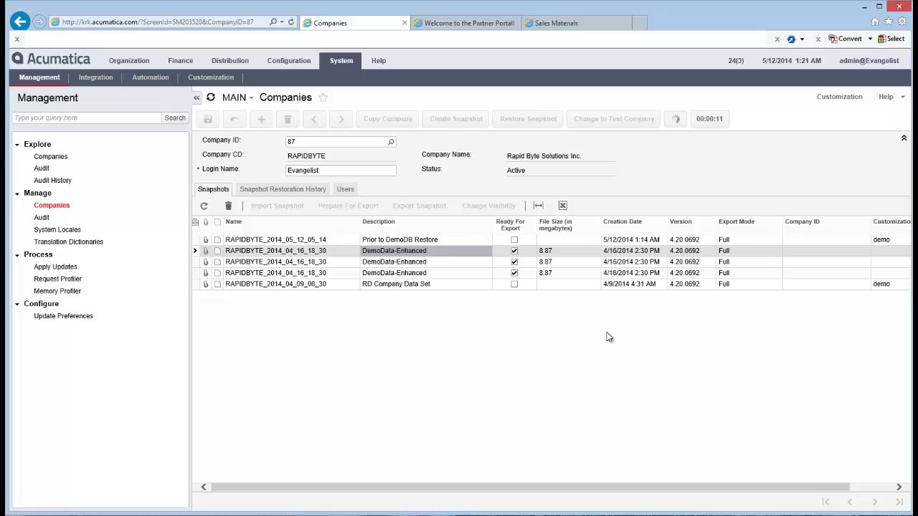
click(609, 337)
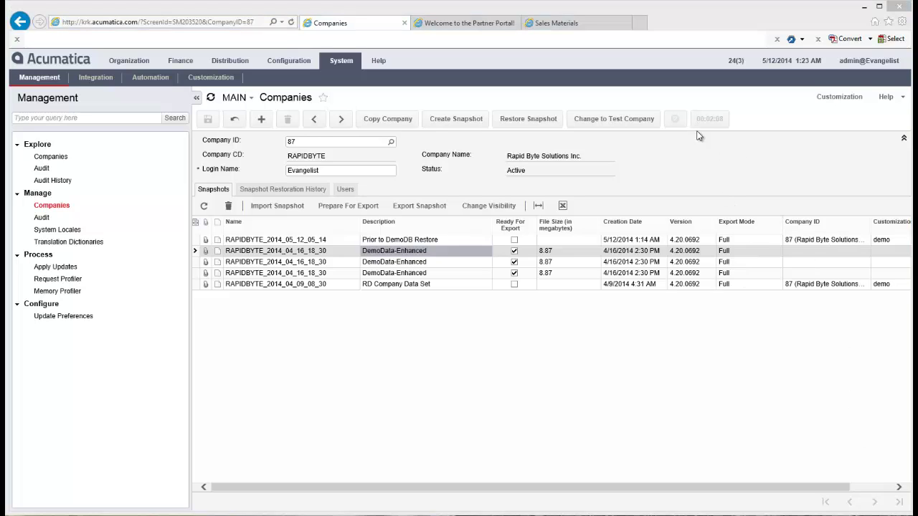
mouse_move(674, 121)
Log out of the site and log back in to the Evangelist company with the prefilled admin credentials.
click(864, 60)
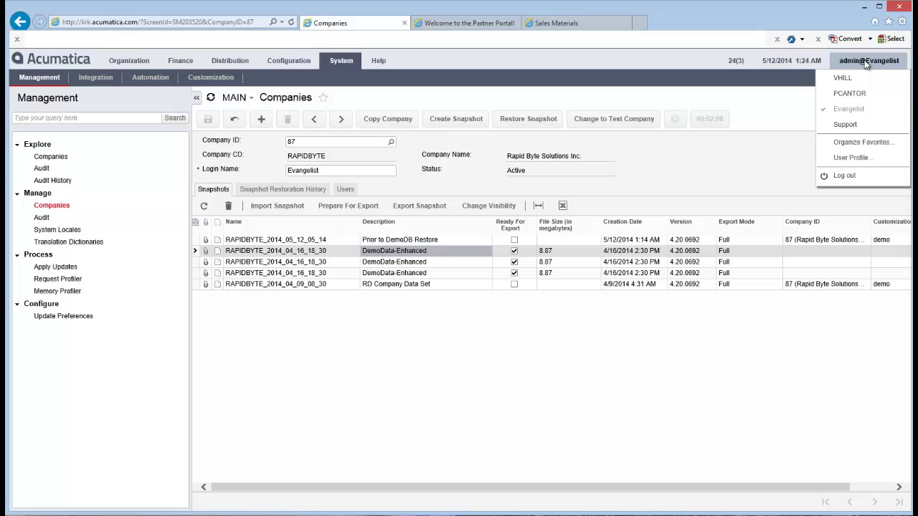
click(844, 180)
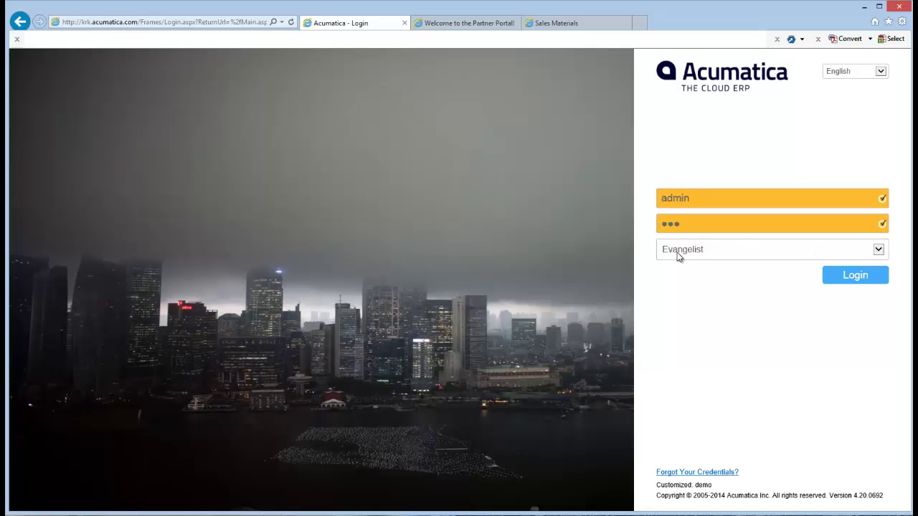
click(856, 277)
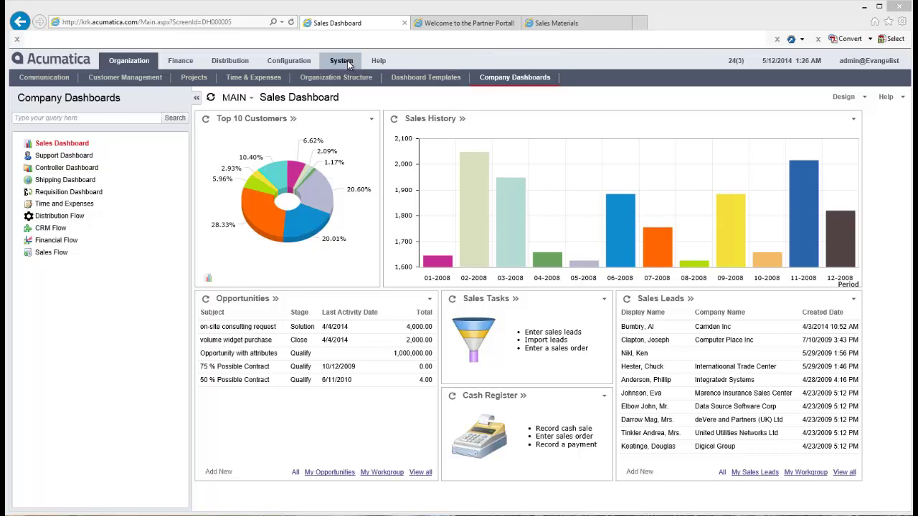
Open the Email Preferences form in the site's email configuration.
click(297, 62)
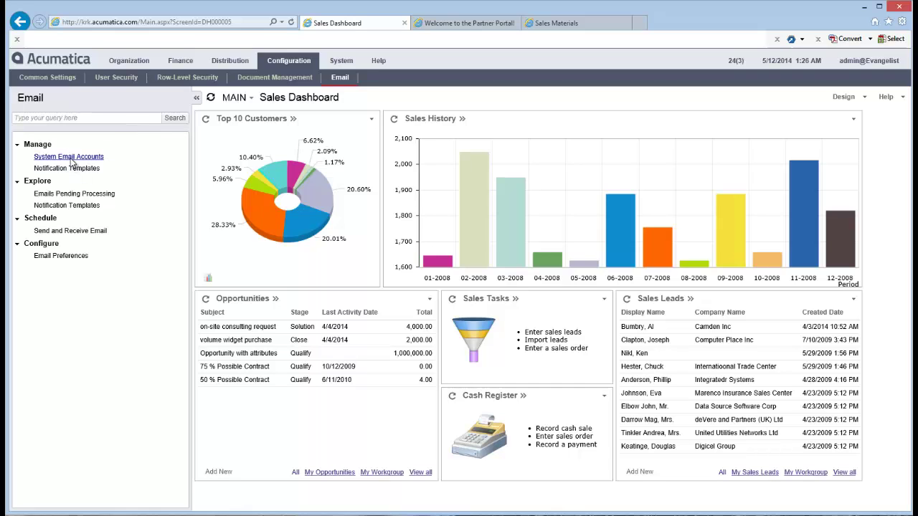
click(71, 259)
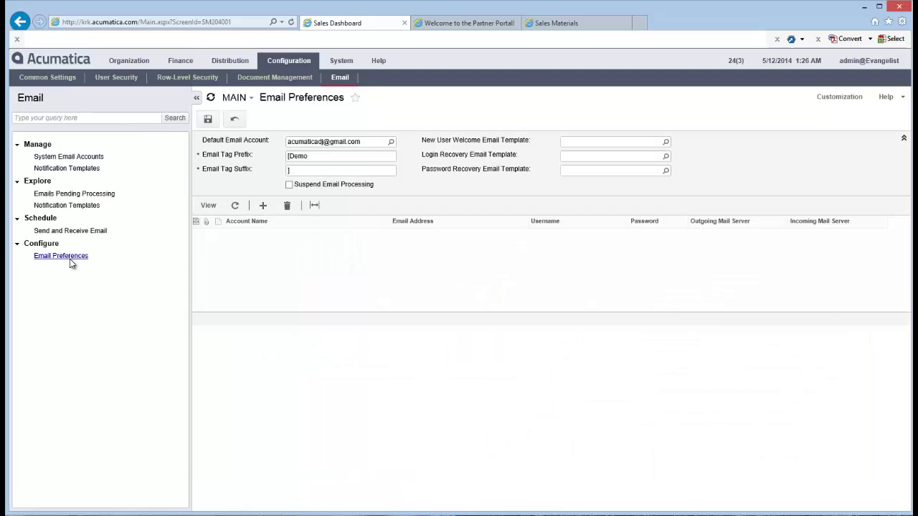